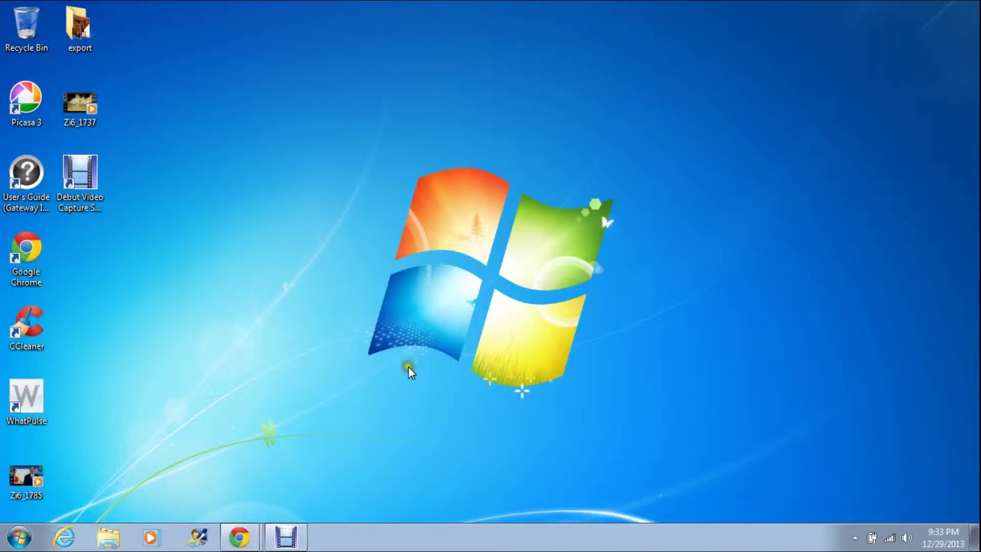
Open Control Panel, search it for "admin" and open Administrative Tools
click(20, 536)
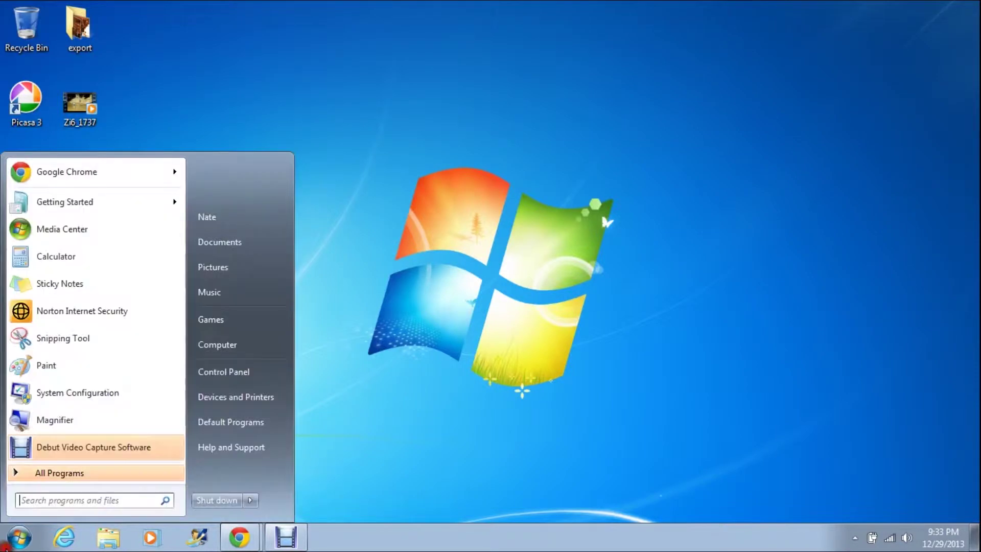
click(202, 374)
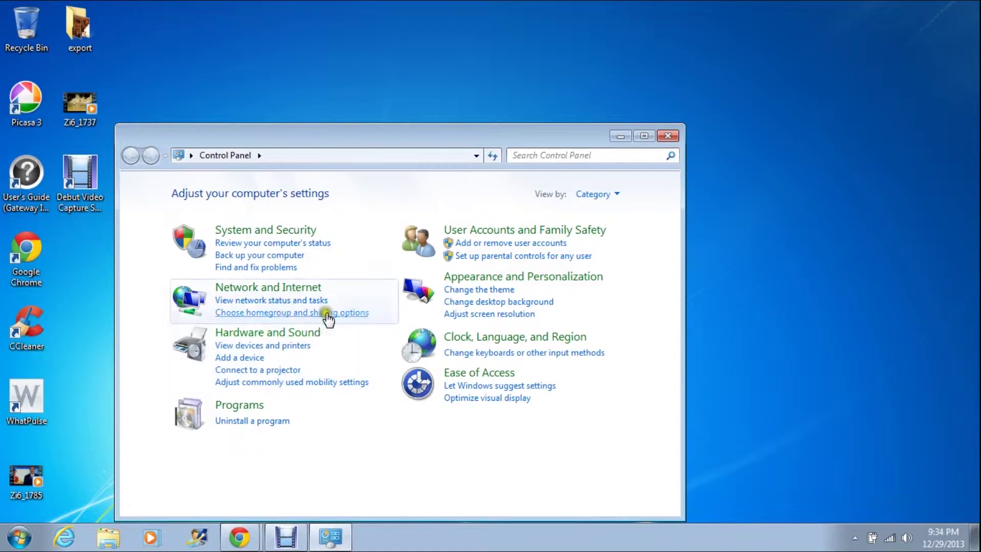
click(577, 156)
text(admin)
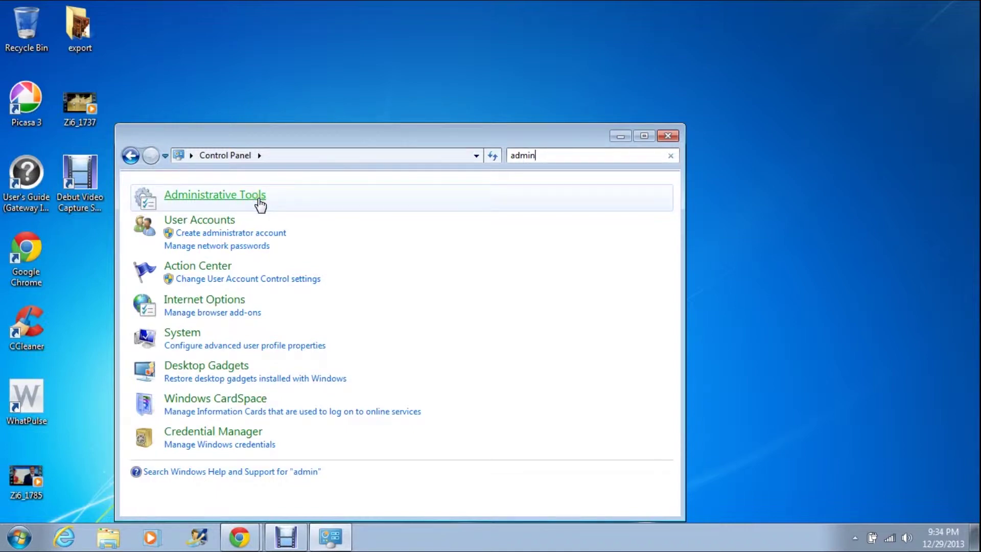
click(260, 204)
drag(439, 20, 447, 73)
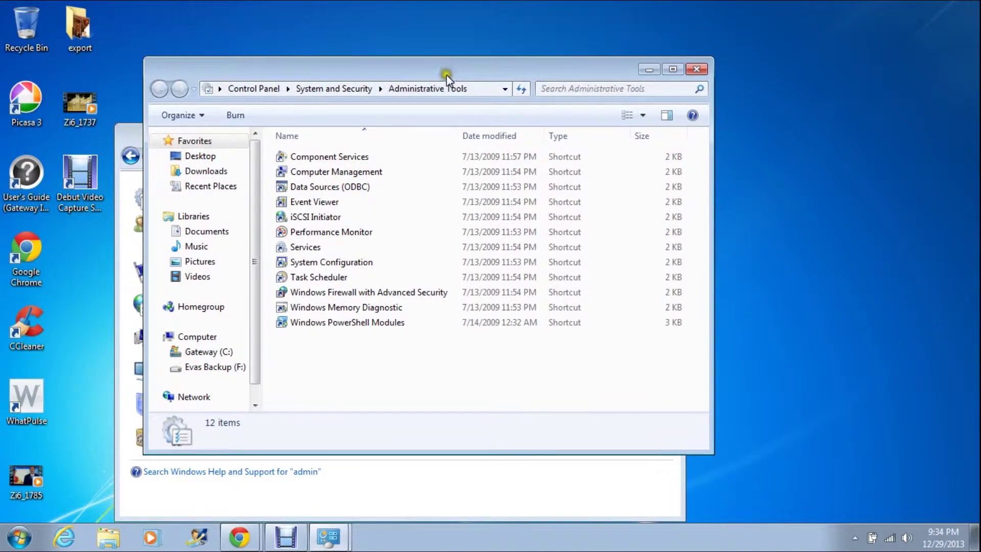
Launch System Configuration and bring up its list of startup items
double_click(353, 265)
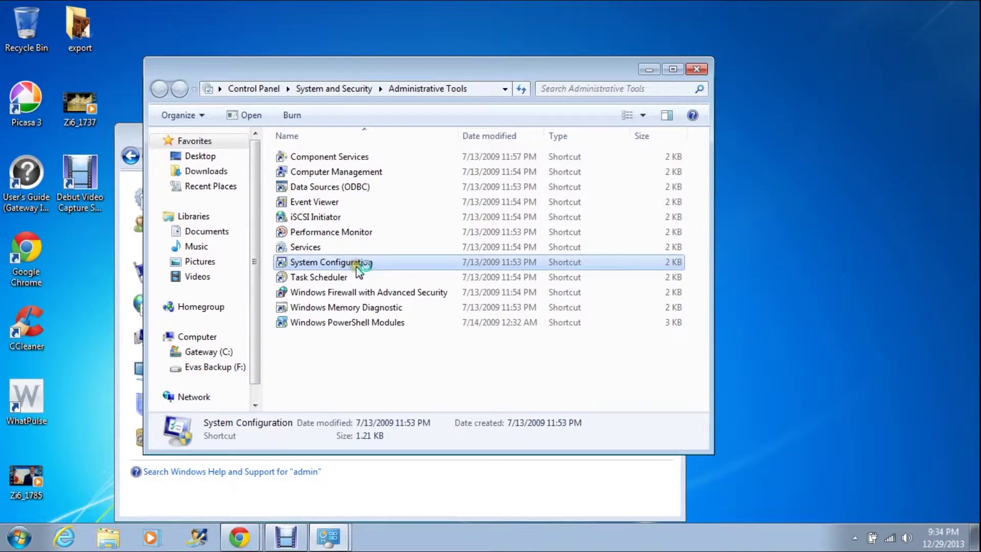
drag(460, 135, 472, 133)
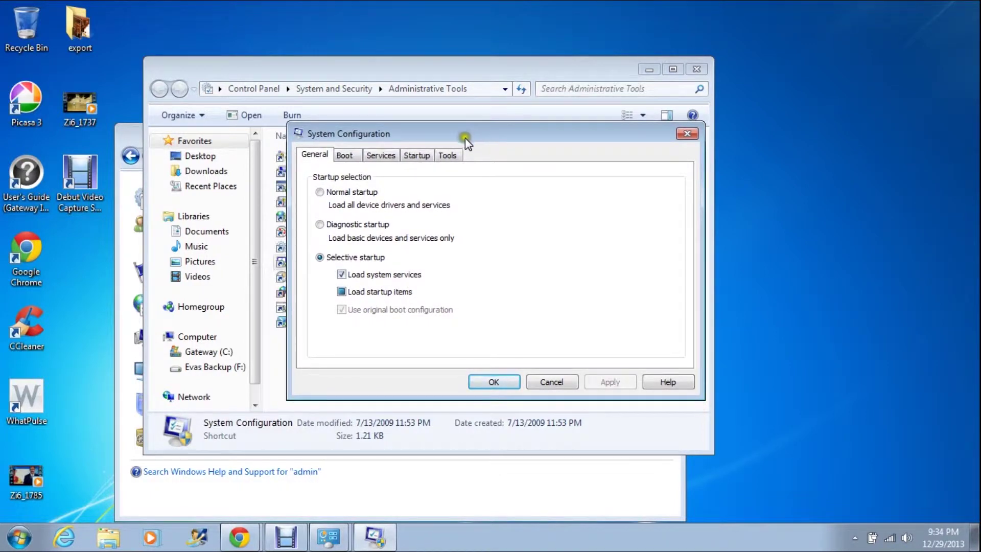
drag(376, 133, 425, 128)
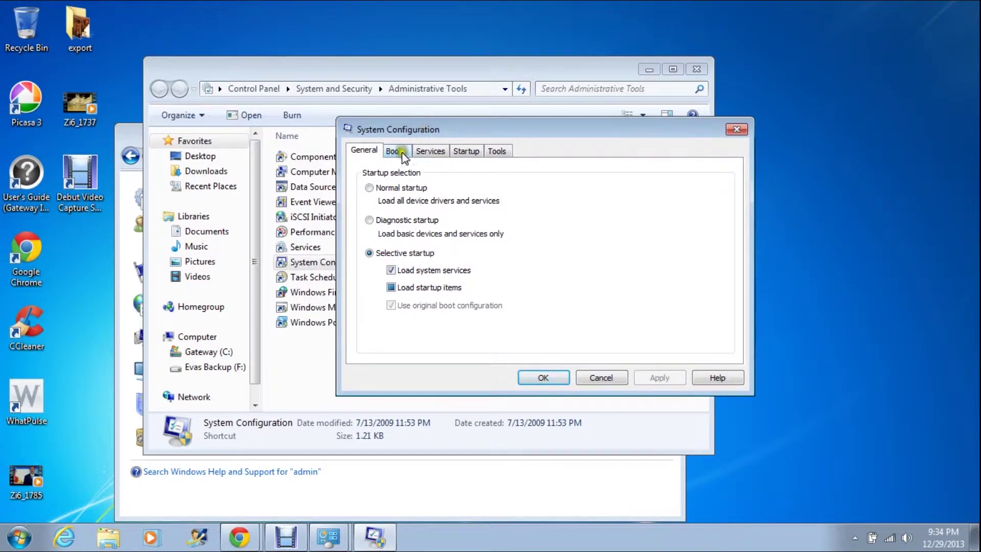
click(475, 151)
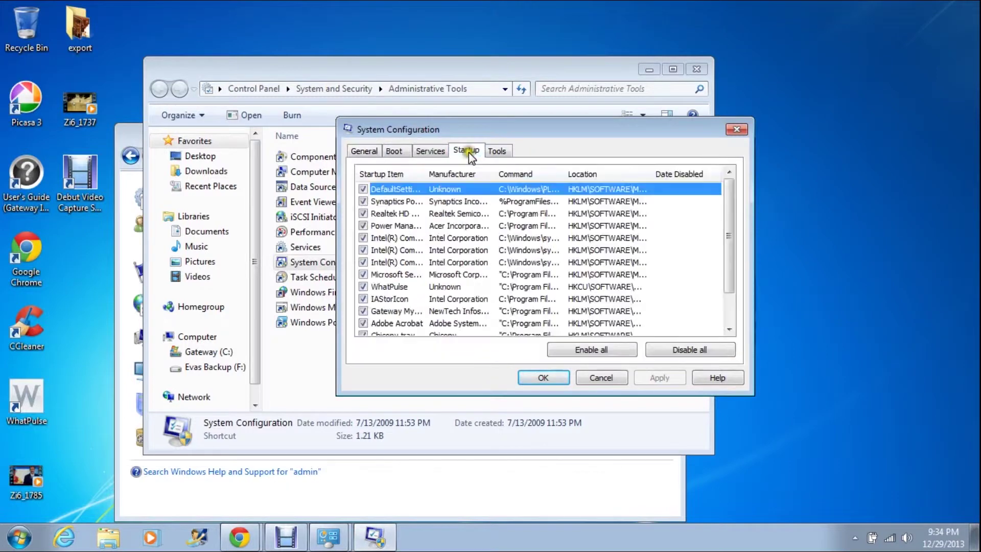
drag(506, 133, 515, 143)
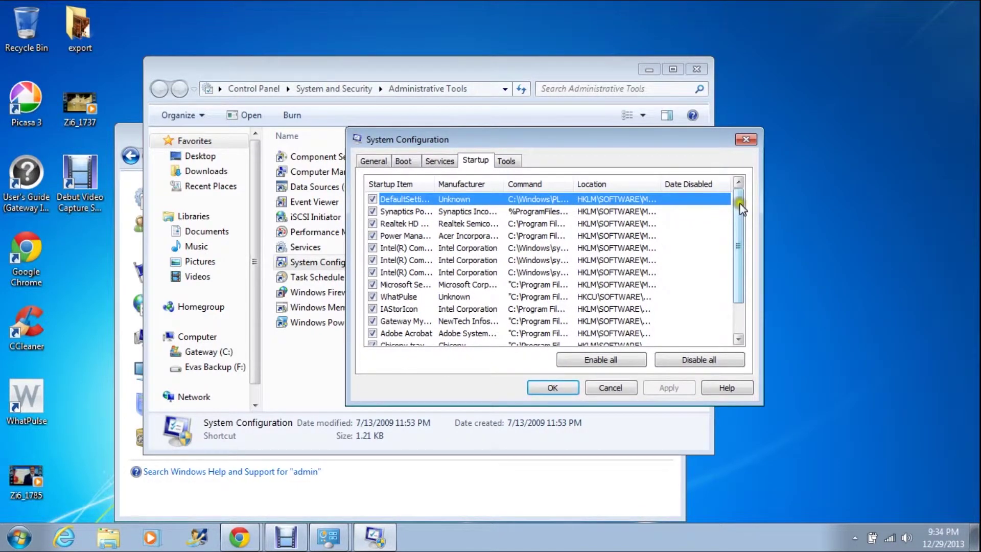
Look through the whole list of startup items, including the Realtek HD and power management entries
mouse_move(738, 213)
mouse_down()
mouse_move(737, 265)
mouse_move(741, 204)
mouse_up()
drag(542, 143, 546, 137)
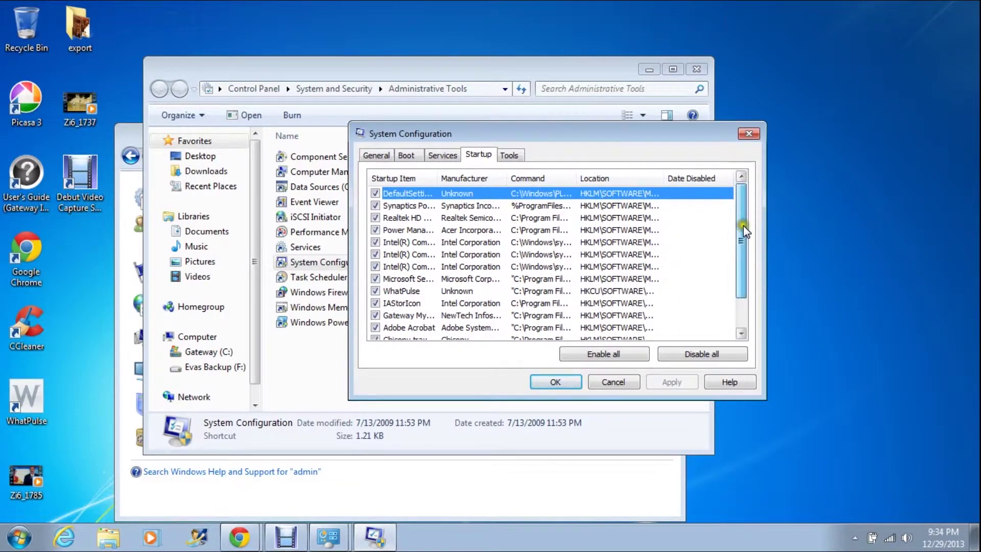
drag(750, 224, 755, 256)
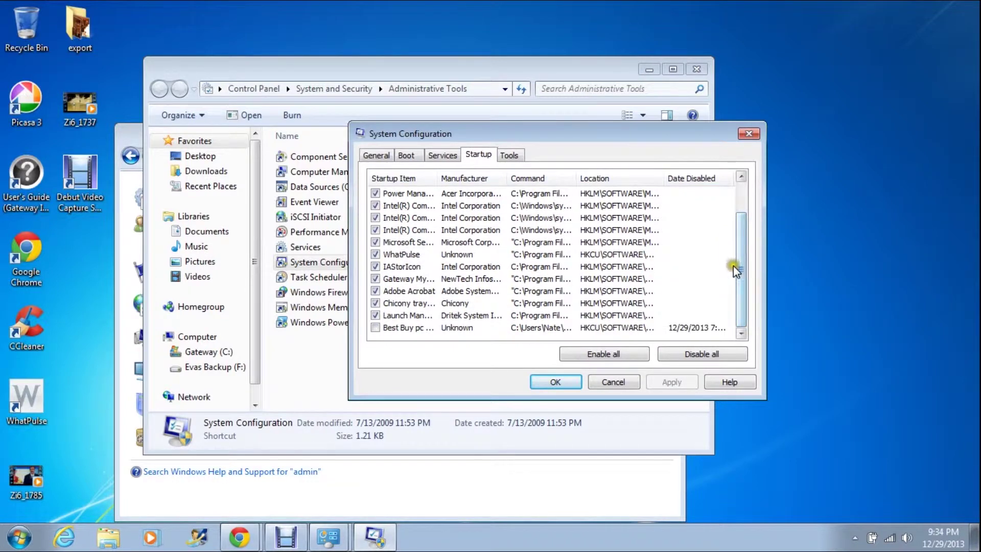
drag(740, 263, 747, 238)
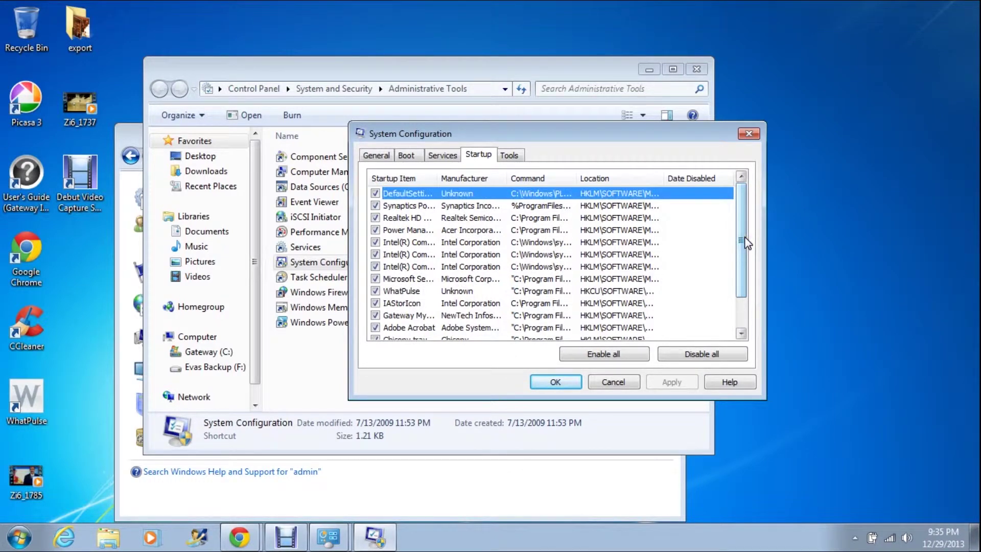
mouse_move(741, 238)
mouse_down()
mouse_move(740, 258)
mouse_move(744, 236)
mouse_up()
click(417, 219)
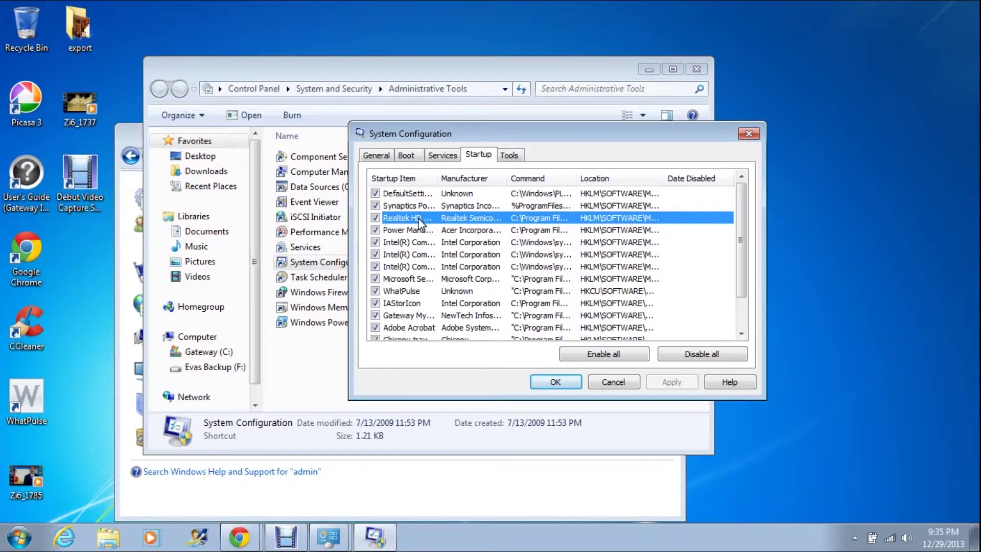
click(417, 230)
key(super)
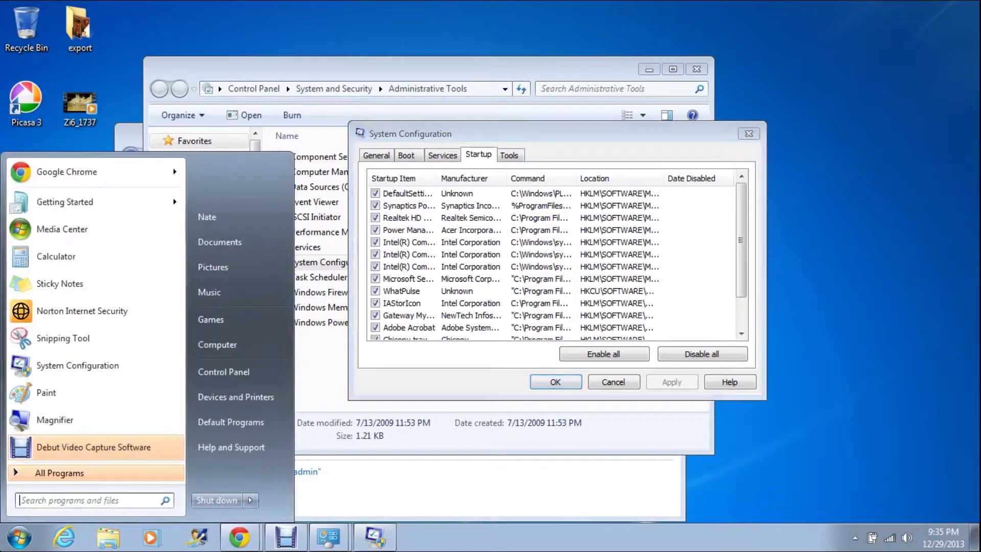
text(s)
key(BackSpace)
text(s)
key(BackSpace)
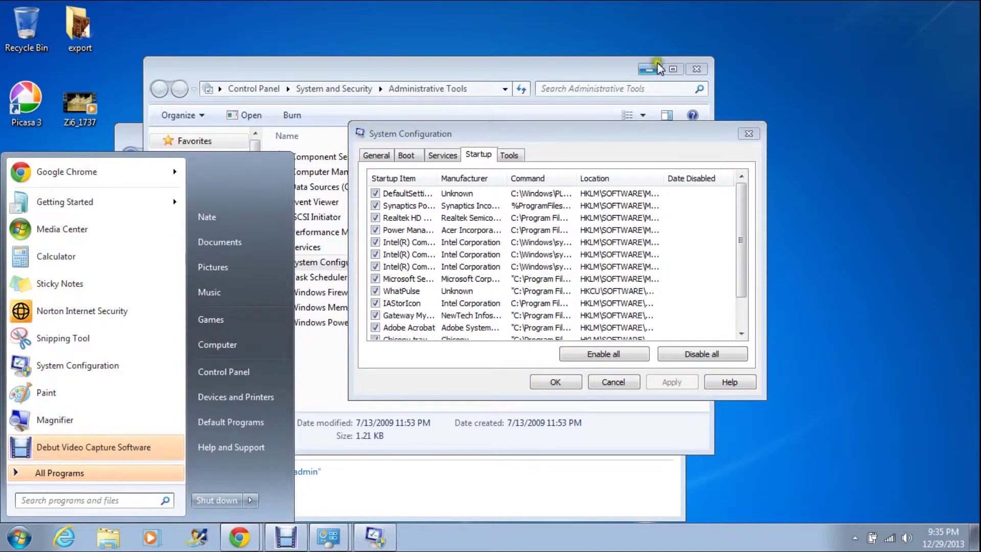
key(Escape)
Examine the Intel, power management, Realtek HD and Synaptics startup entries to judge which ones are needed
drag(743, 233, 741, 262)
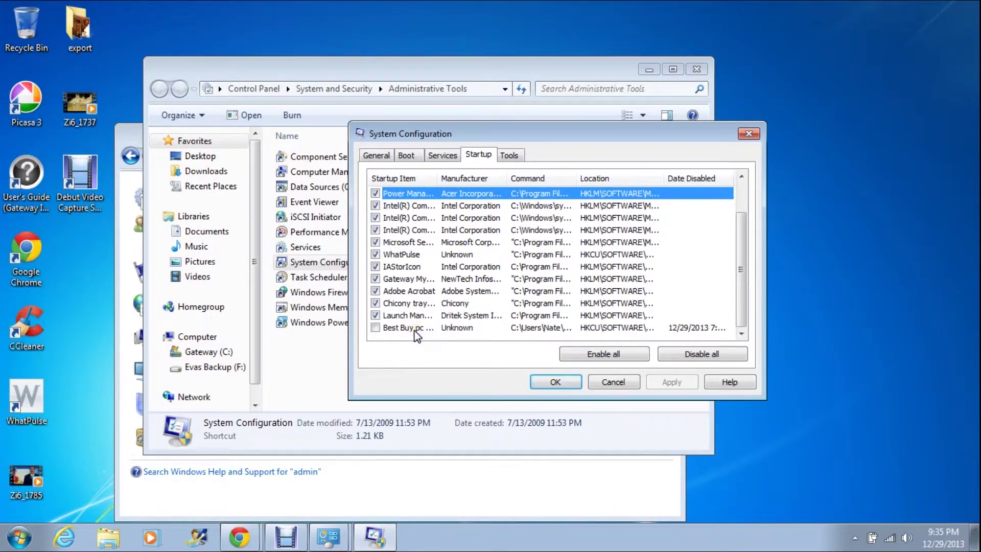
scroll(741, 230, up, 1)
click(417, 243)
click(408, 253)
click(413, 266)
click(423, 254)
click(429, 243)
click(431, 255)
click(428, 266)
click(432, 254)
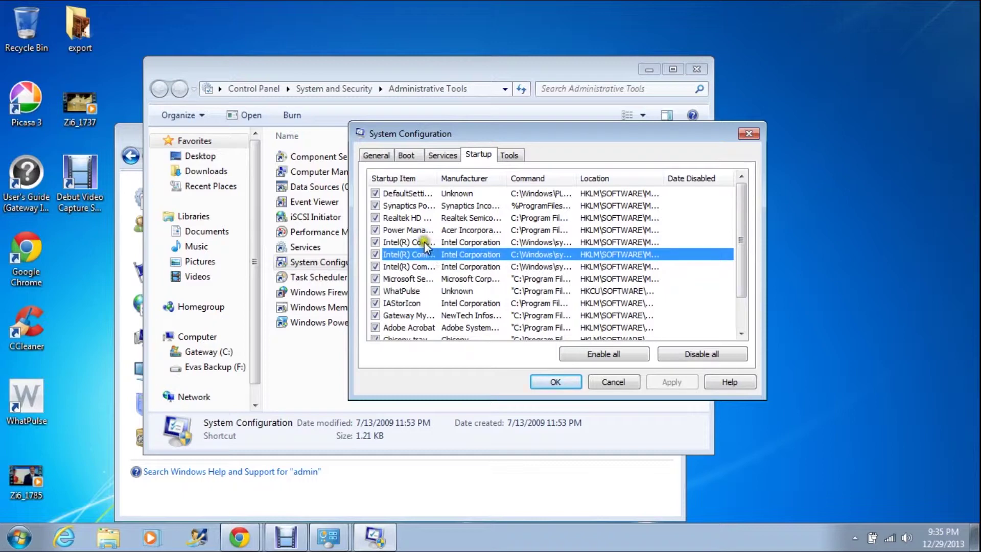
click(418, 231)
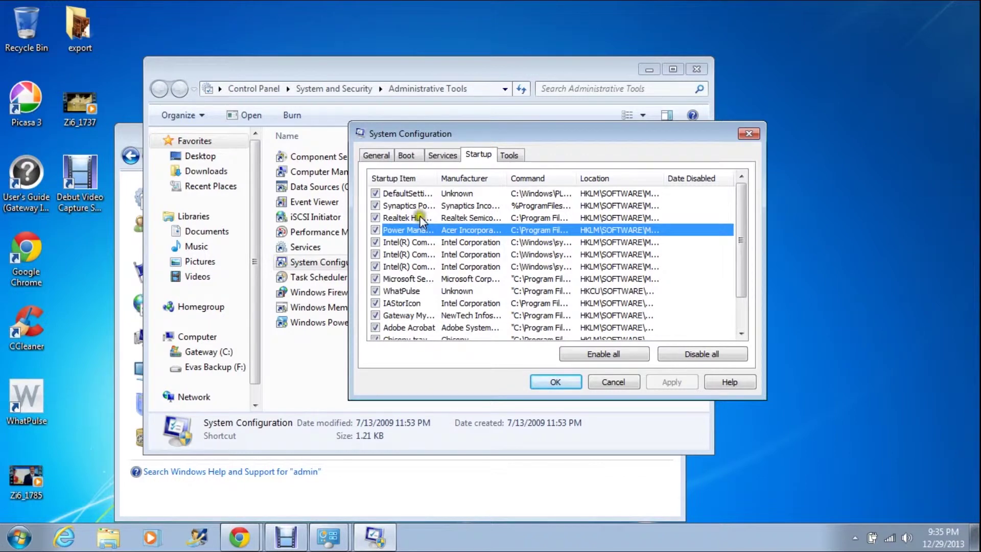
click(420, 217)
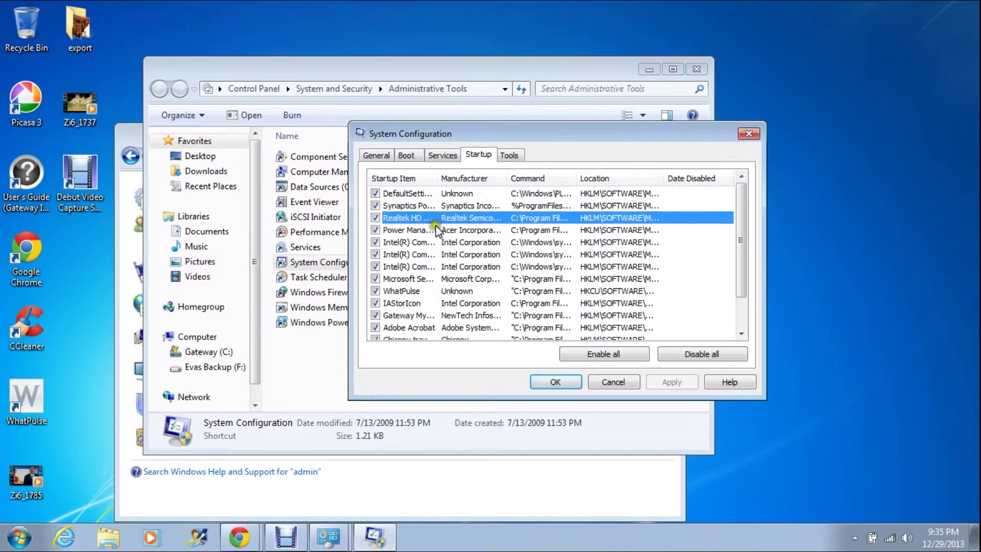
click(403, 209)
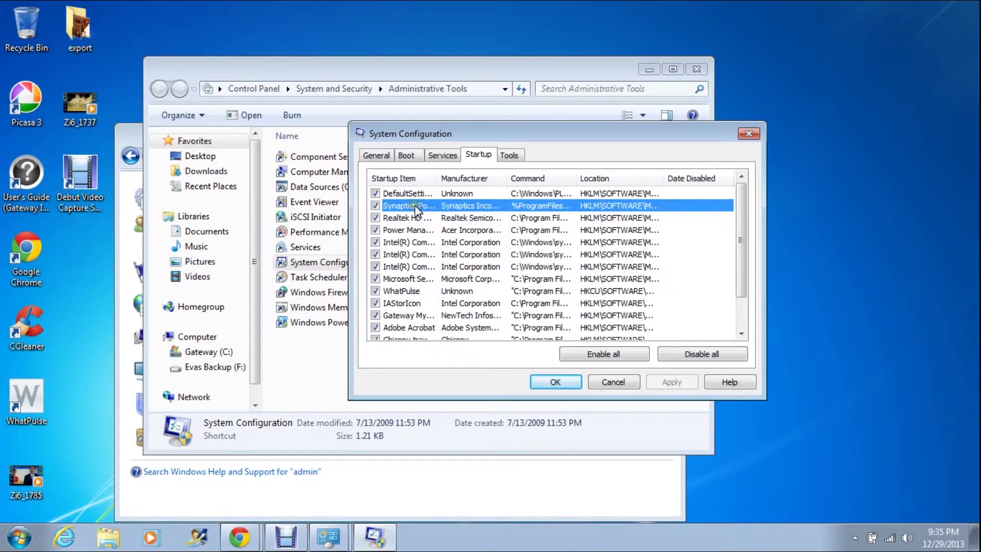
click(418, 207)
click(412, 207)
Review the Chicony, Adobe Acrobat, Gateway and Best Buy pc startup entries, and close System Configuration with OK
scroll(440, 216, down, 1)
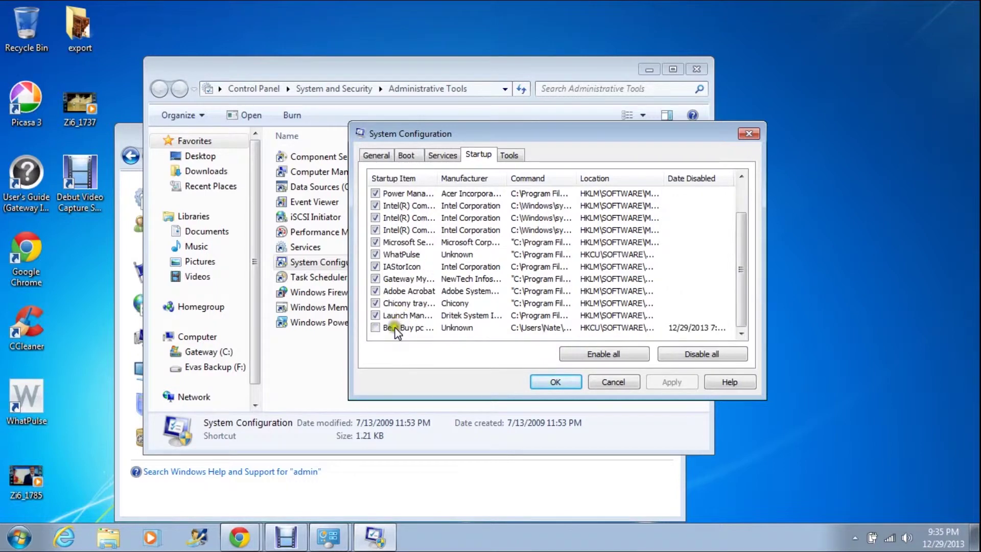
click(410, 304)
click(418, 291)
click(418, 282)
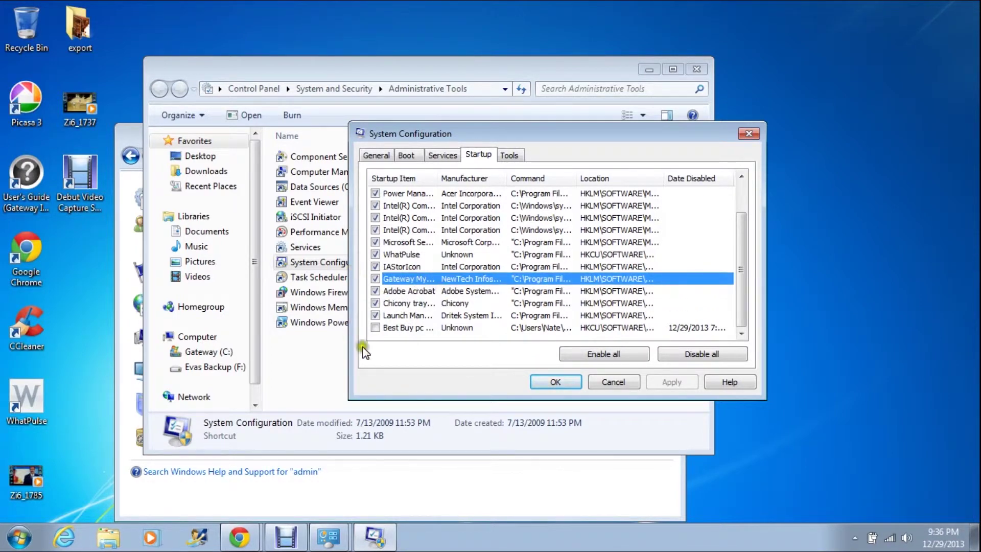
click(395, 330)
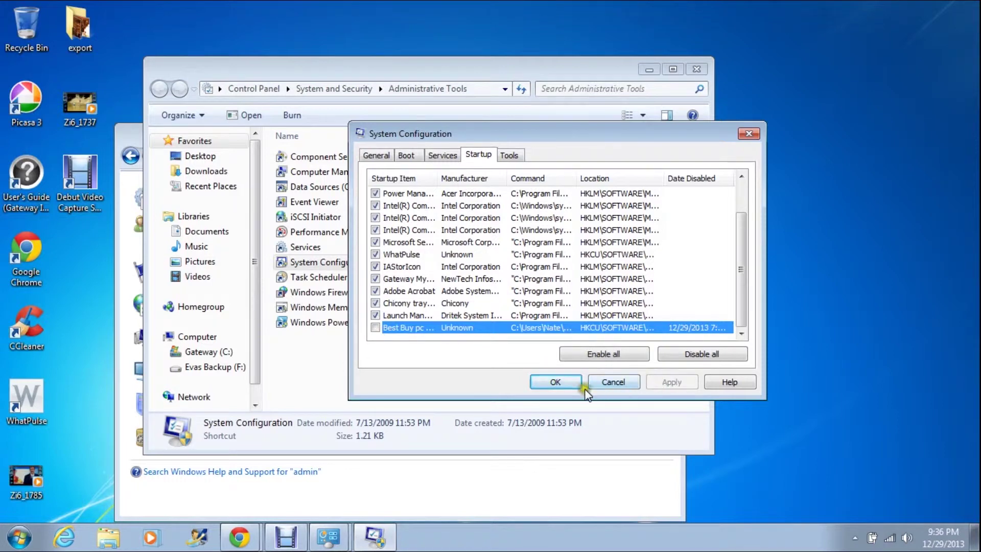
click(555, 382)
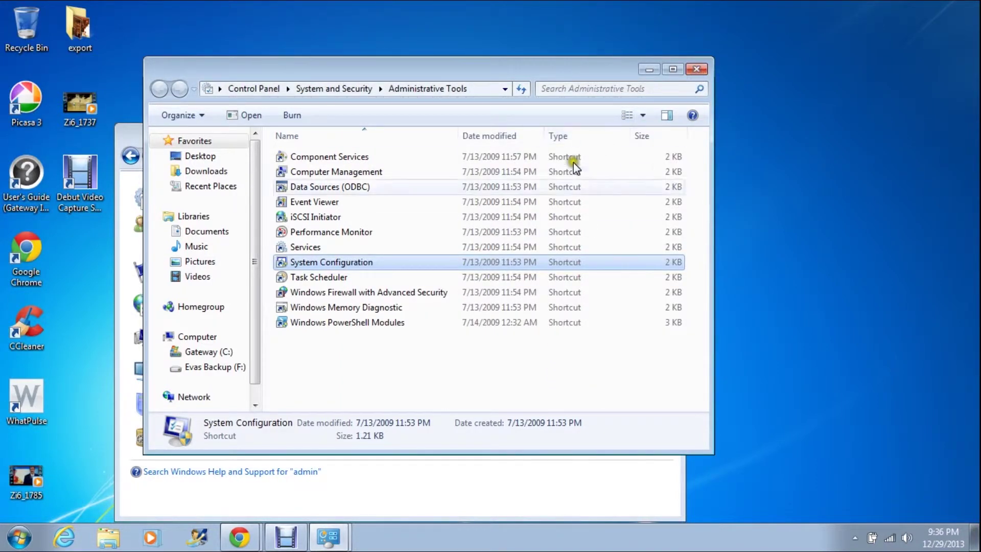
click(440, 279)
click(440, 263)
click(428, 279)
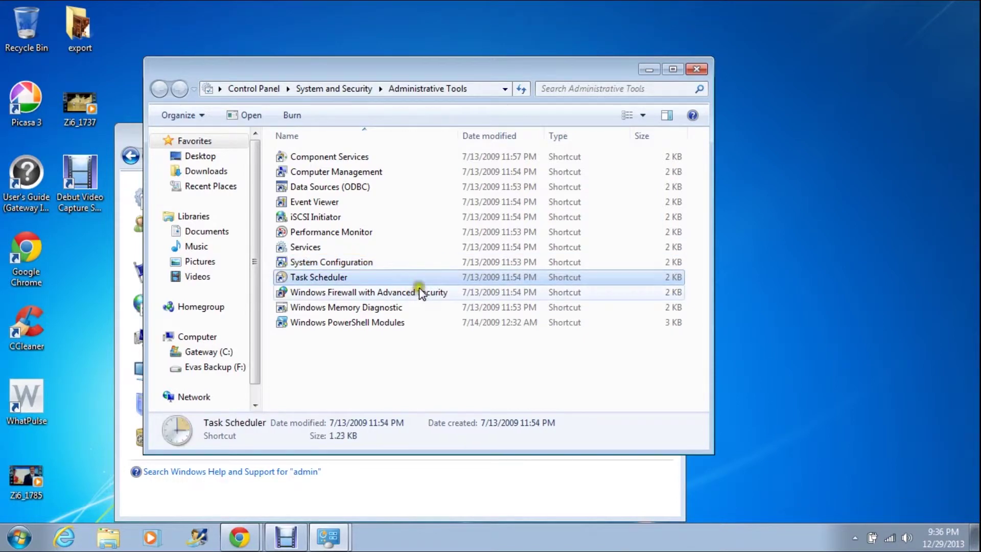
click(430, 264)
click(432, 250)
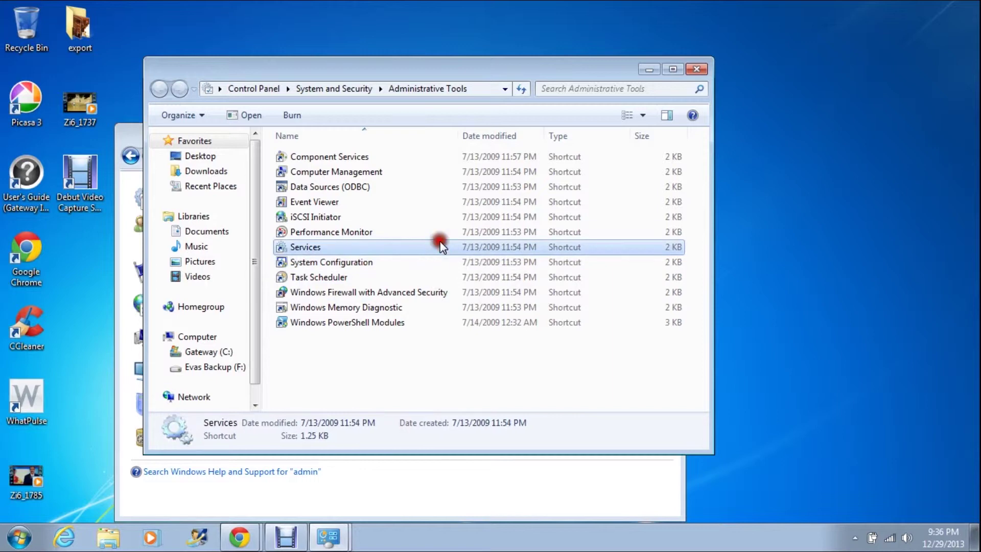
click(438, 231)
click(437, 214)
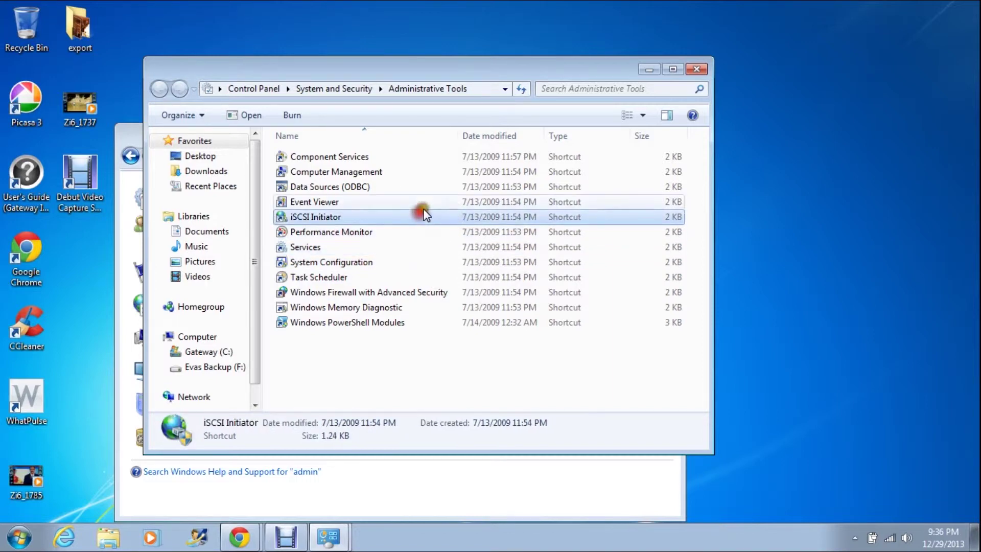
click(430, 201)
Close the Administrative Tools and Control Panel windows
click(696, 68)
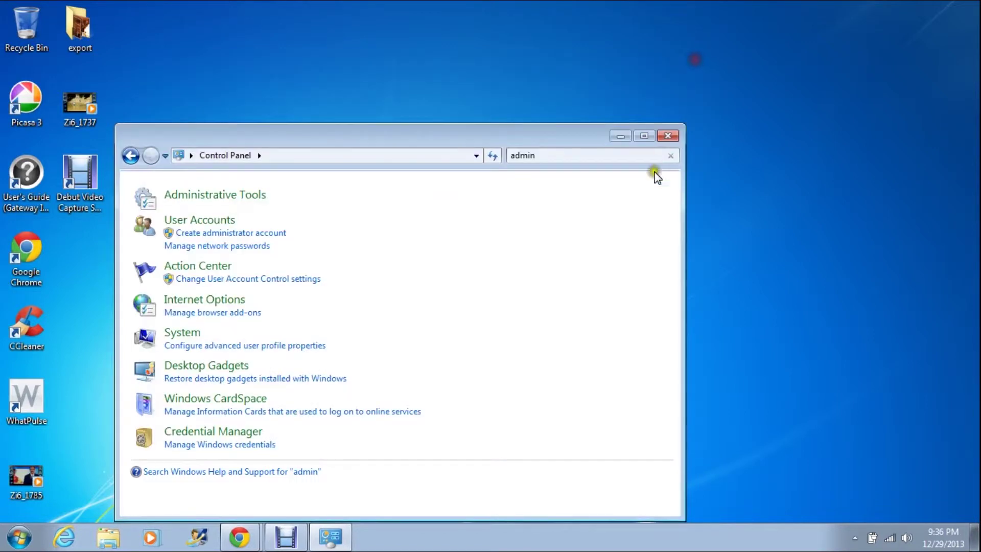
click(668, 135)
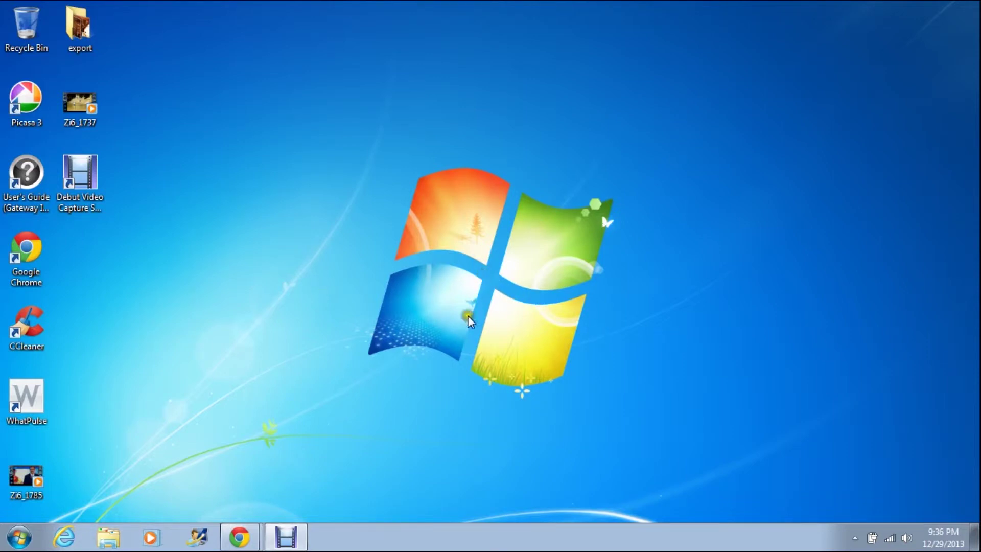
Start Task Manager and look at its networking graphs and running applications
right_click(341, 532)
click(386, 484)
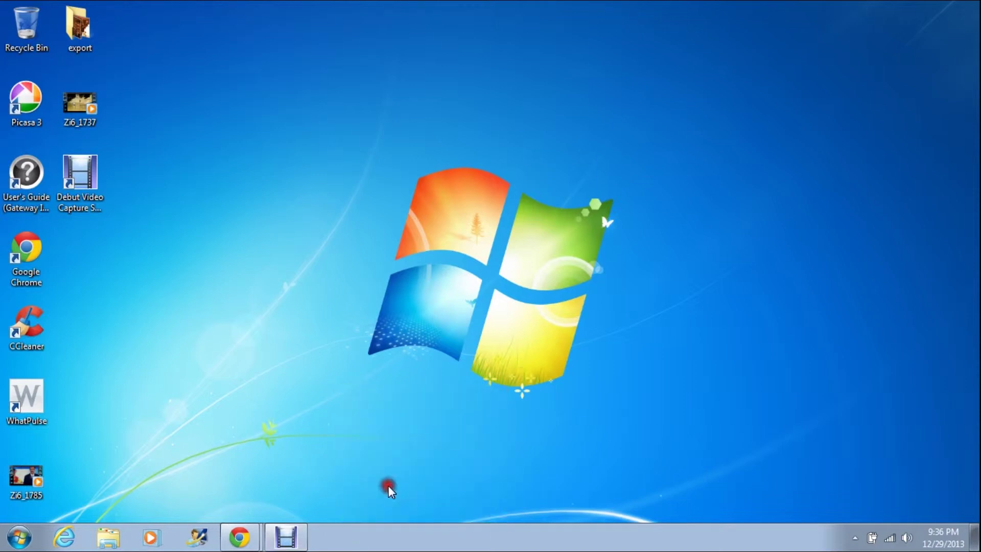
drag(454, 25, 455, 90)
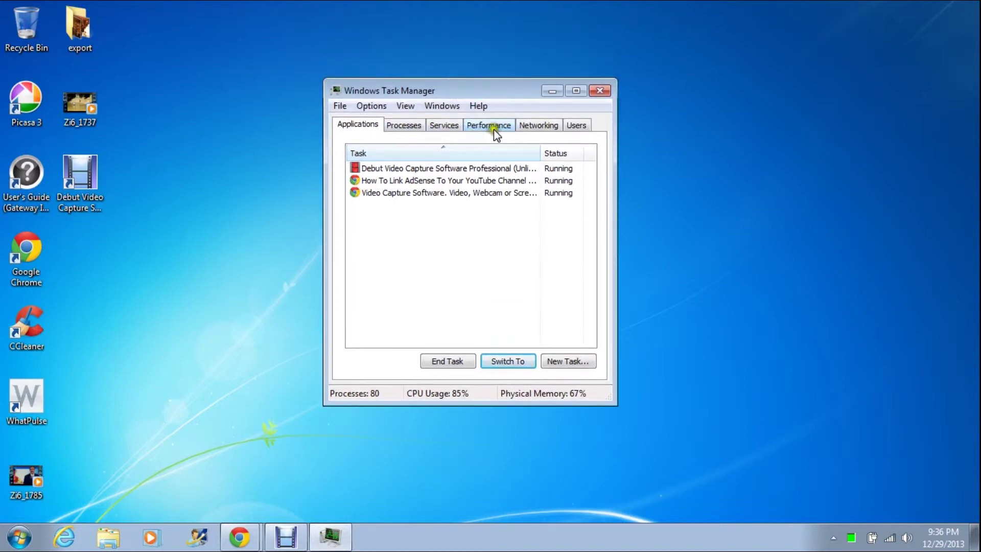
click(521, 125)
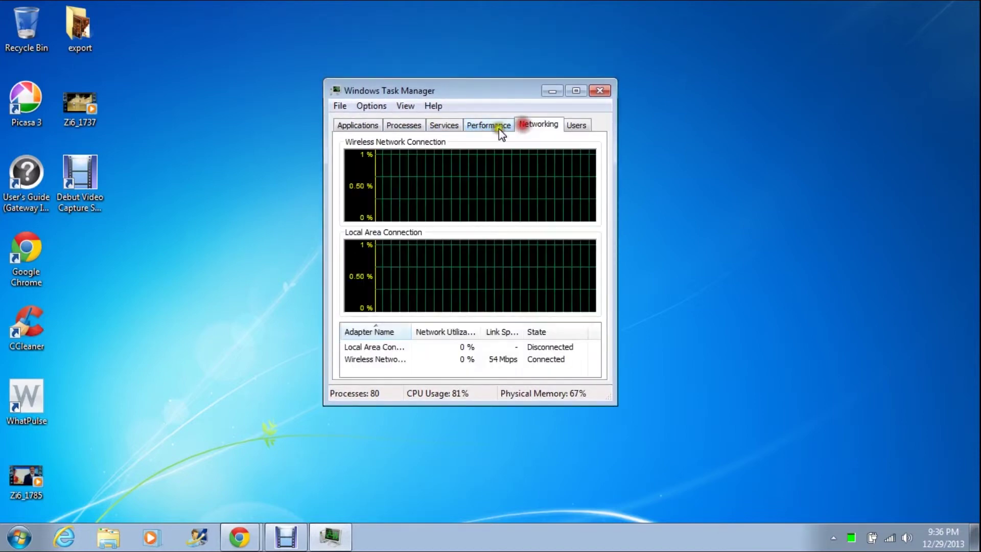
click(369, 128)
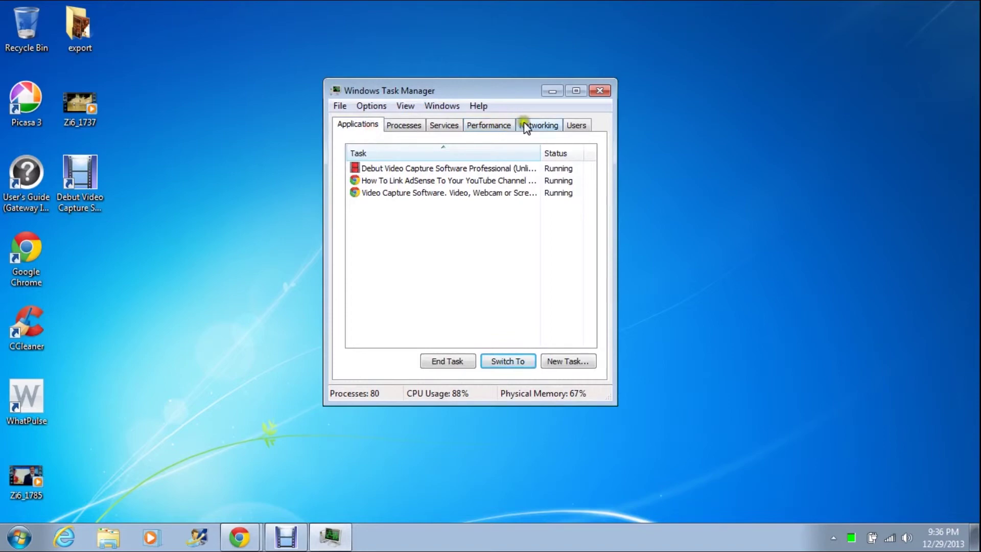
click(488, 127)
Search the computer for "admin" to open Administrative Tools, and reopen System Configuration's startup items
key(super)
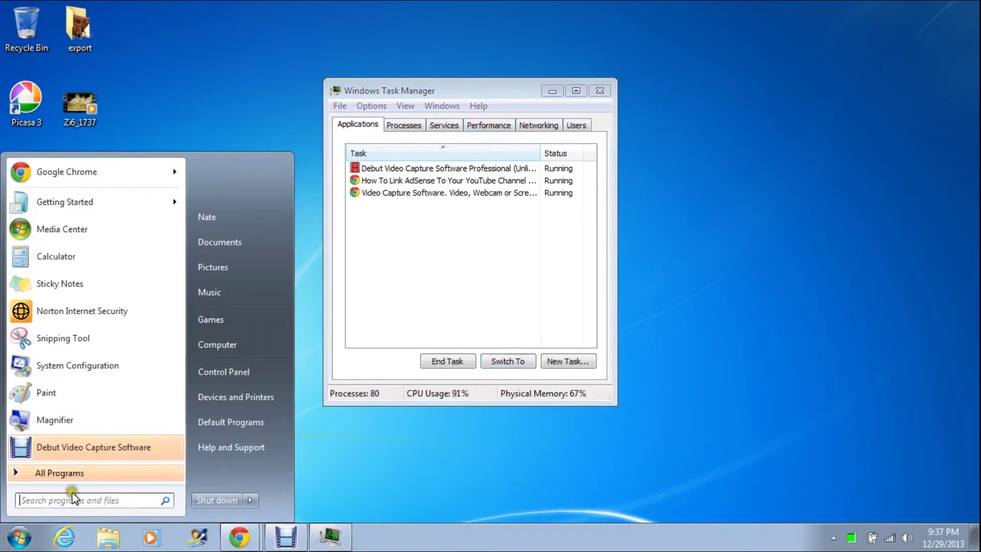
text(admin)
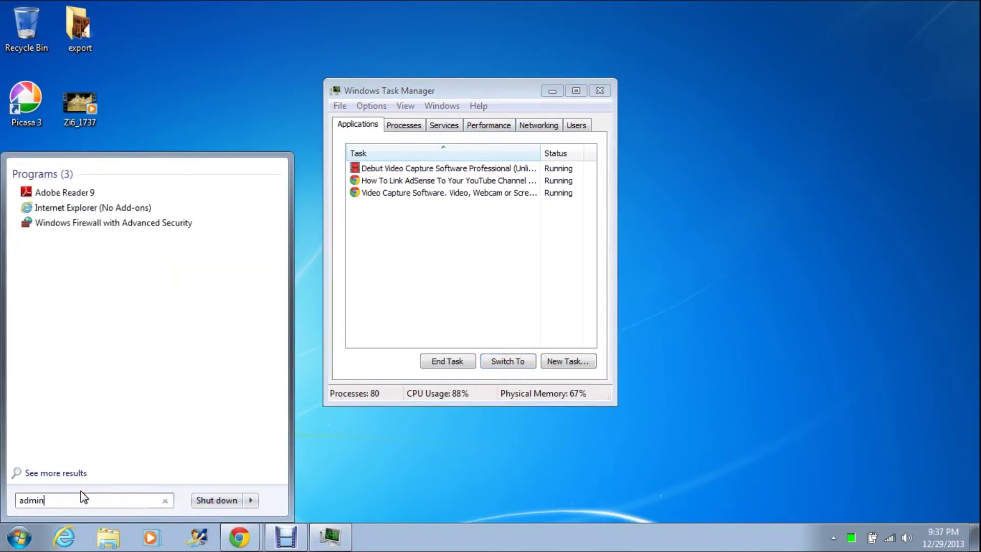
click(98, 192)
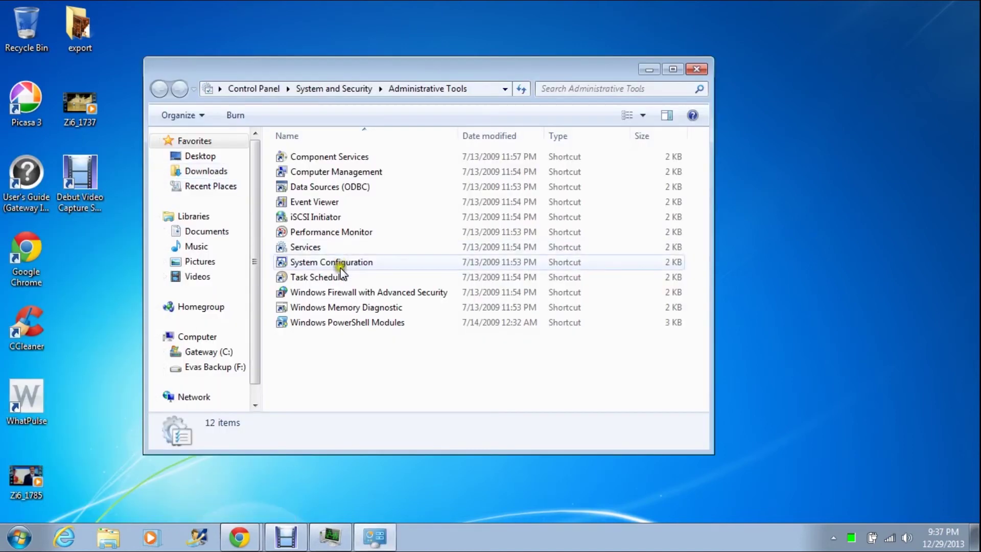
double_click(415, 262)
click(411, 157)
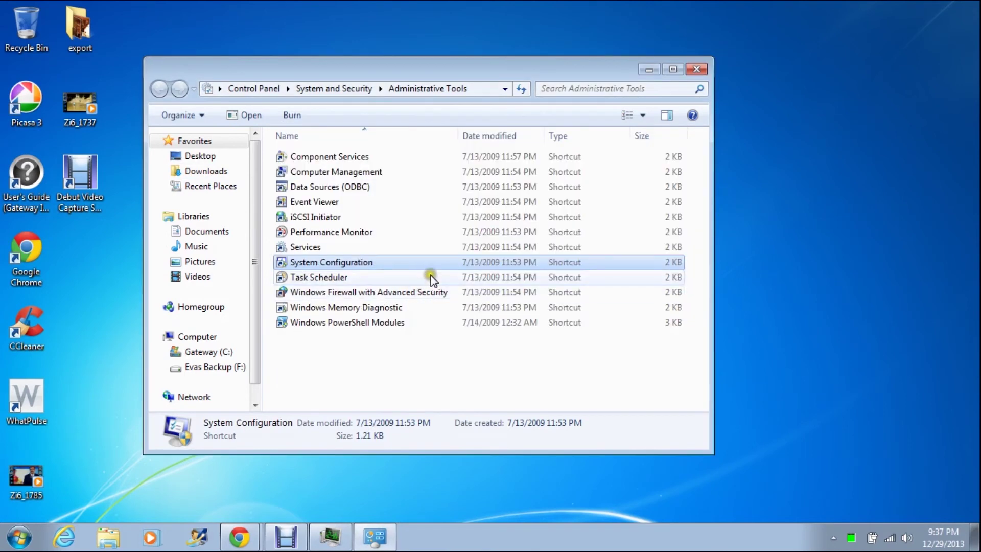
Close the Administrative Tools and Task Manager windows
click(429, 278)
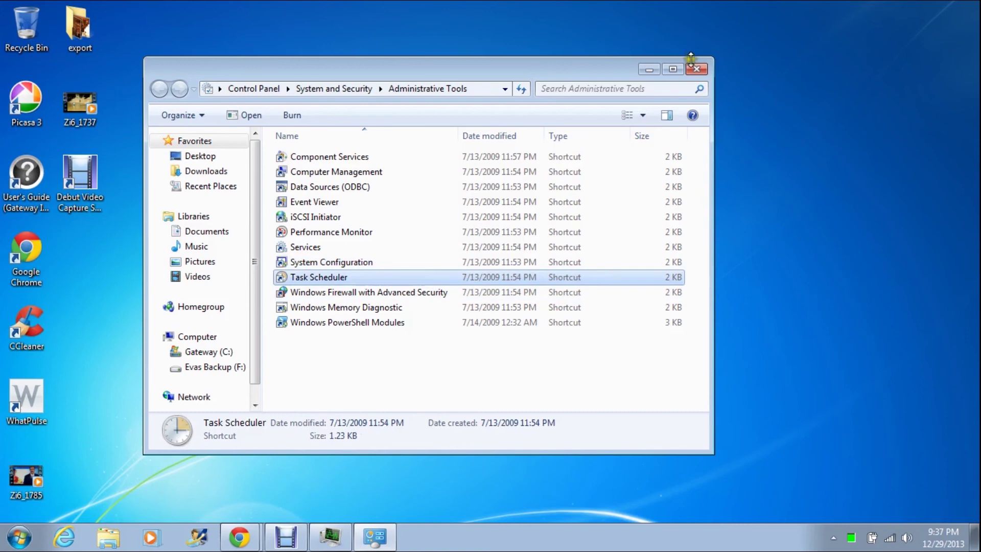
click(697, 69)
click(600, 91)
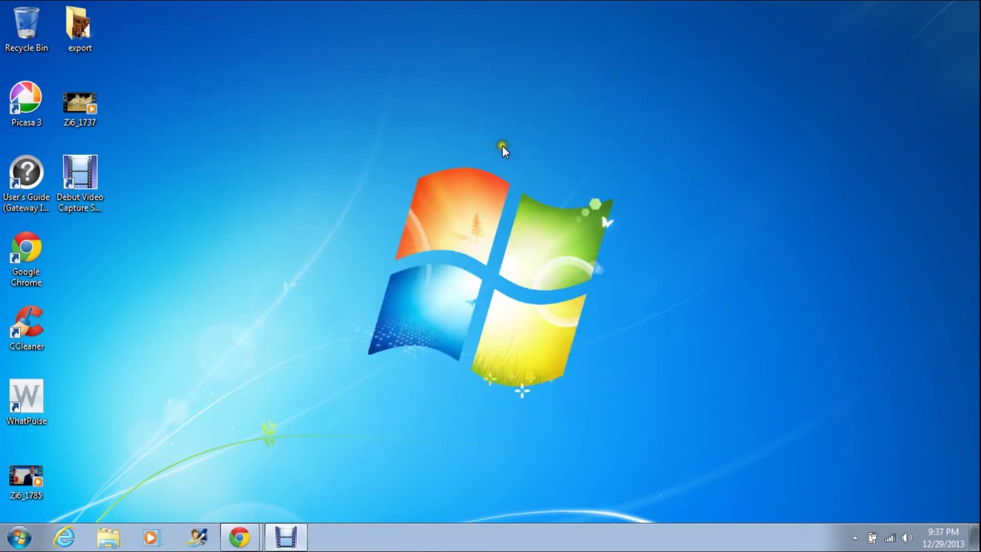